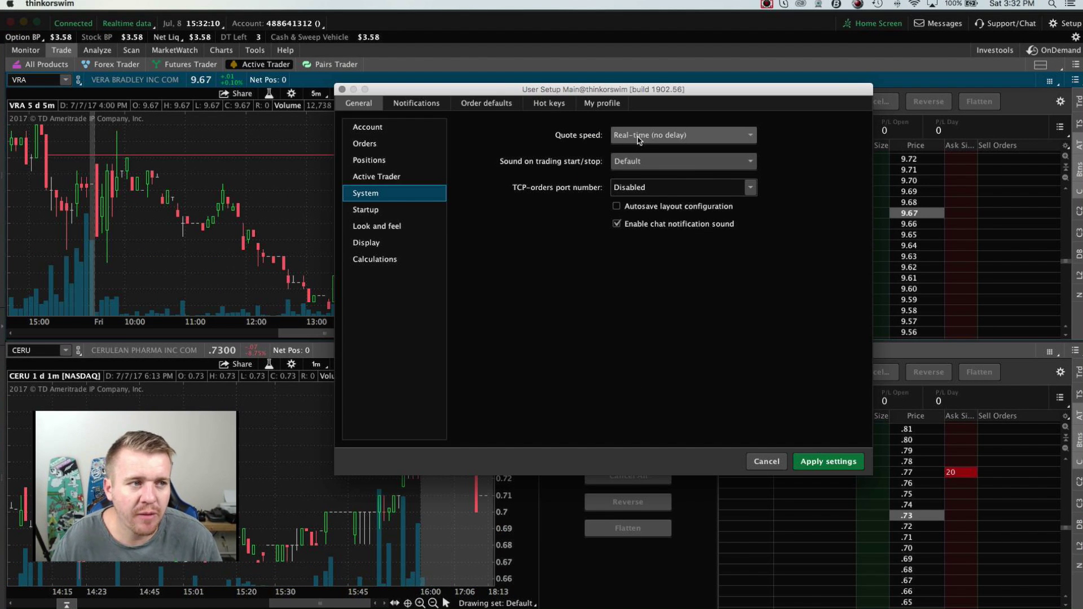
- Reopen Application Settings and keep System quote speed at Real-time (no delay)
key("Return")
left_click(1071, 25)
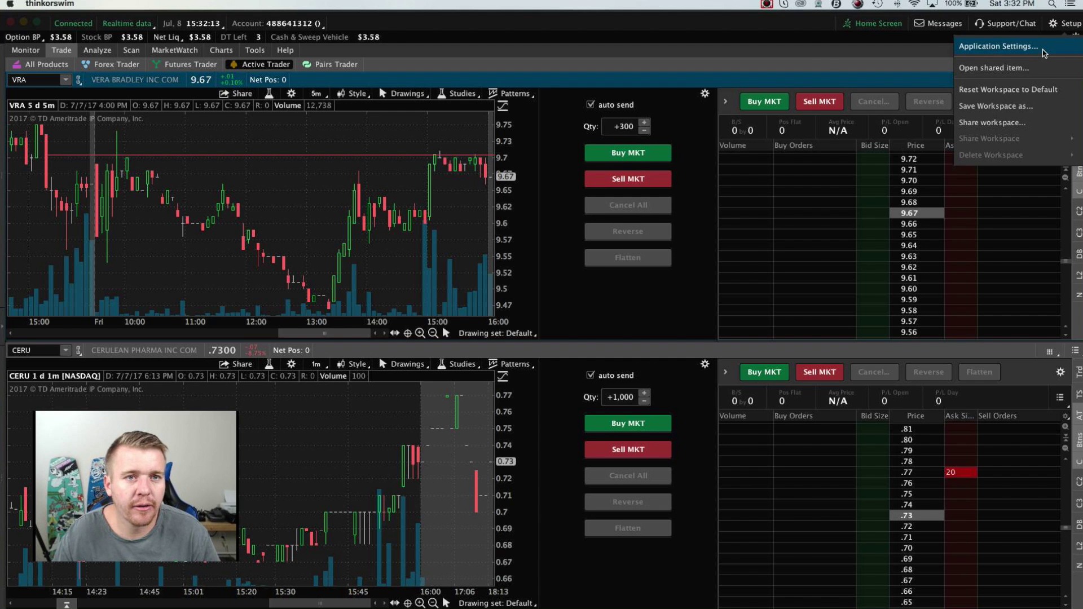
left_click(1048, 49)
left_click(326, 107)
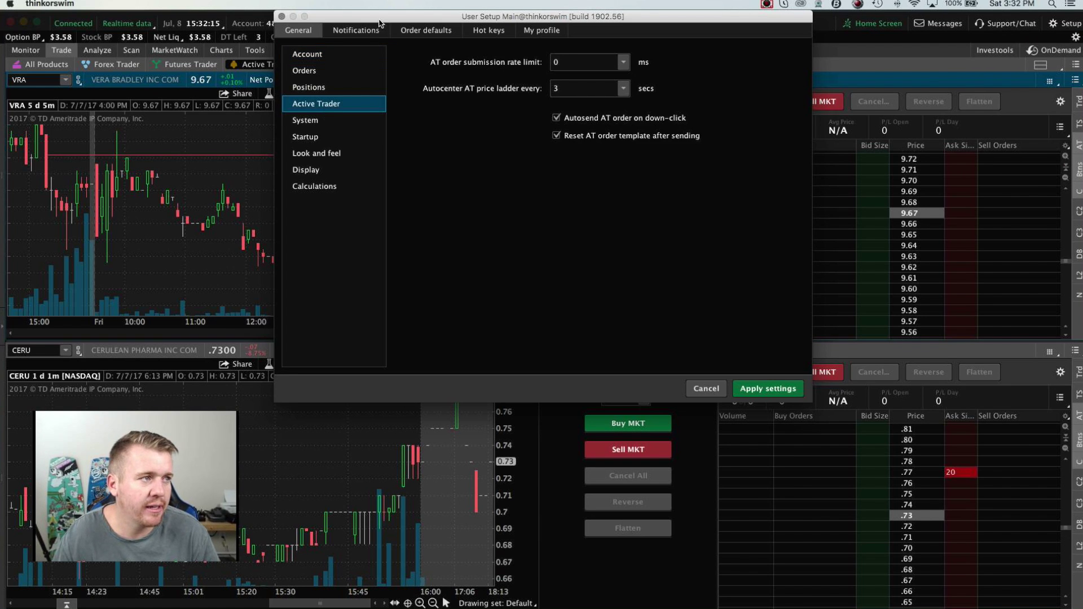
left_click_drag(380, 23, 389, 120)
left_click(337, 213)
left_click(624, 154)
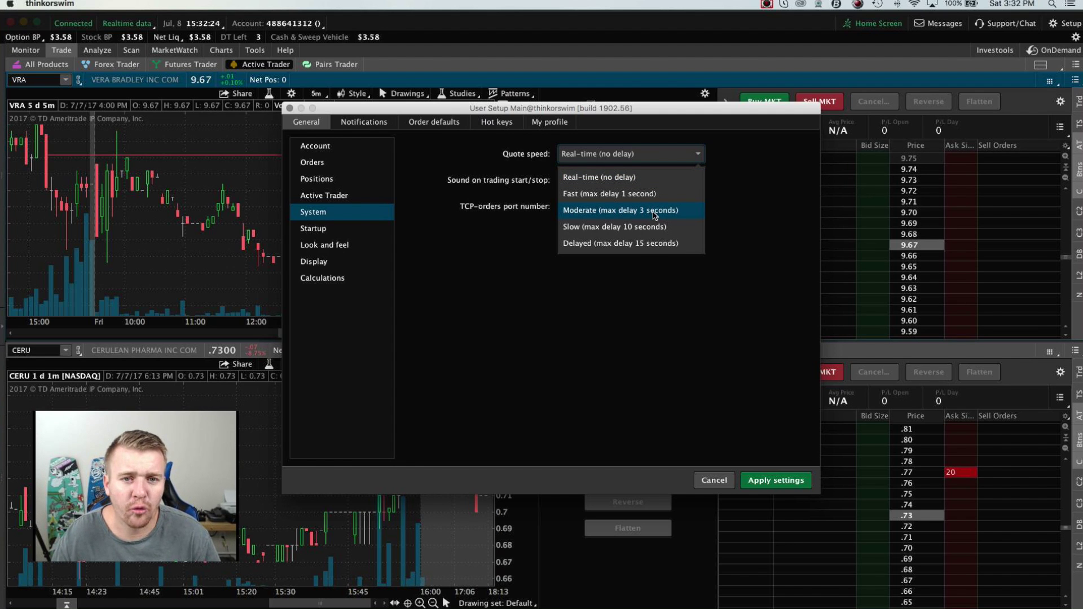
left_click(650, 180)
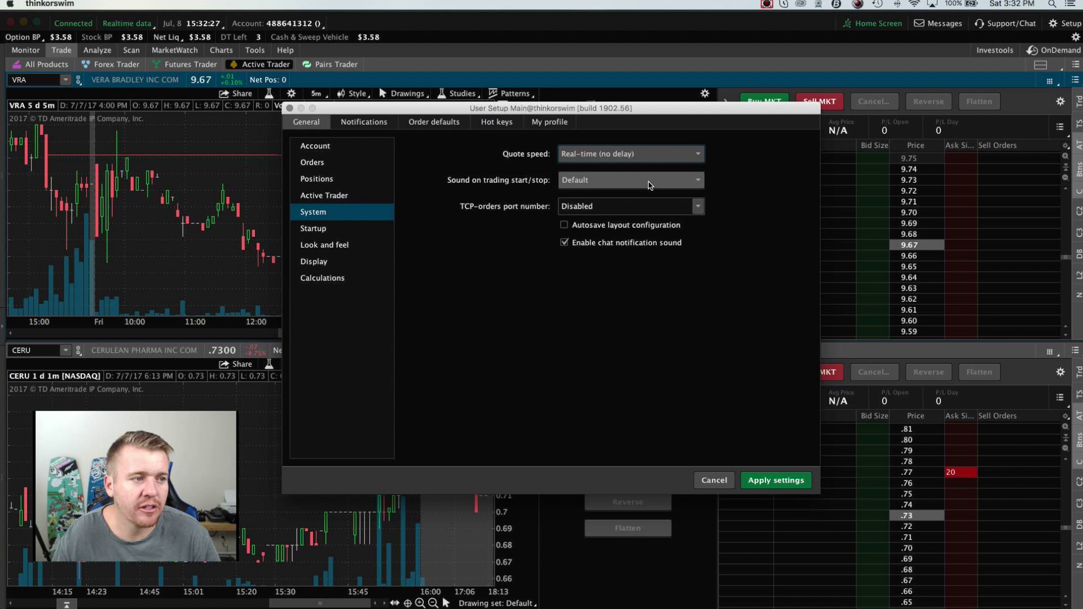
- Set the Orders default stock order type to LIMIT and view the Hot keys settings
left_click(319, 163)
left_click(427, 123)
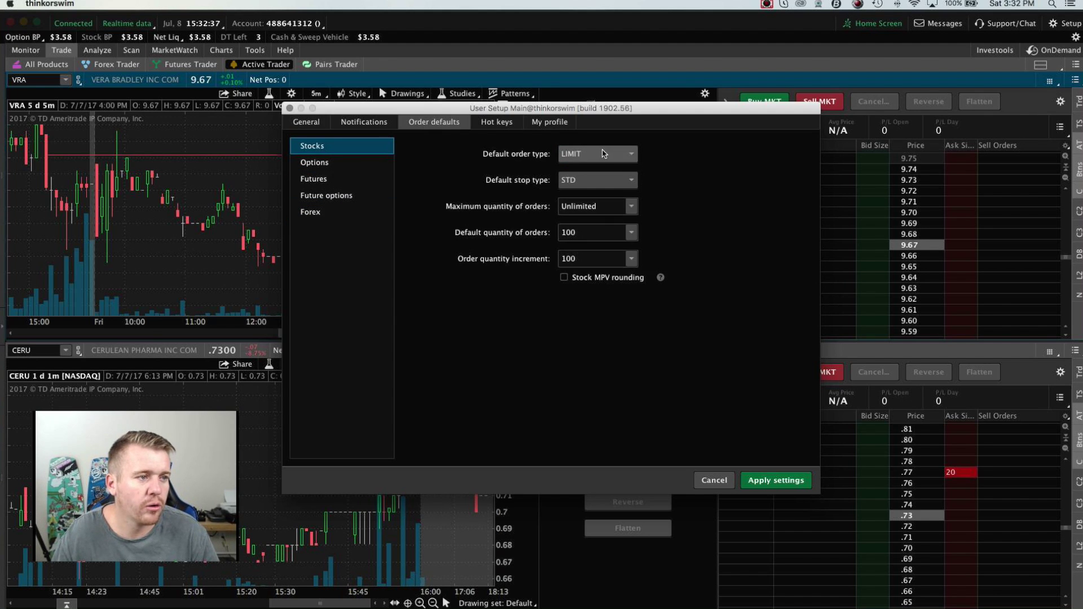
left_click(602, 153)
left_click(599, 196)
left_click(598, 180)
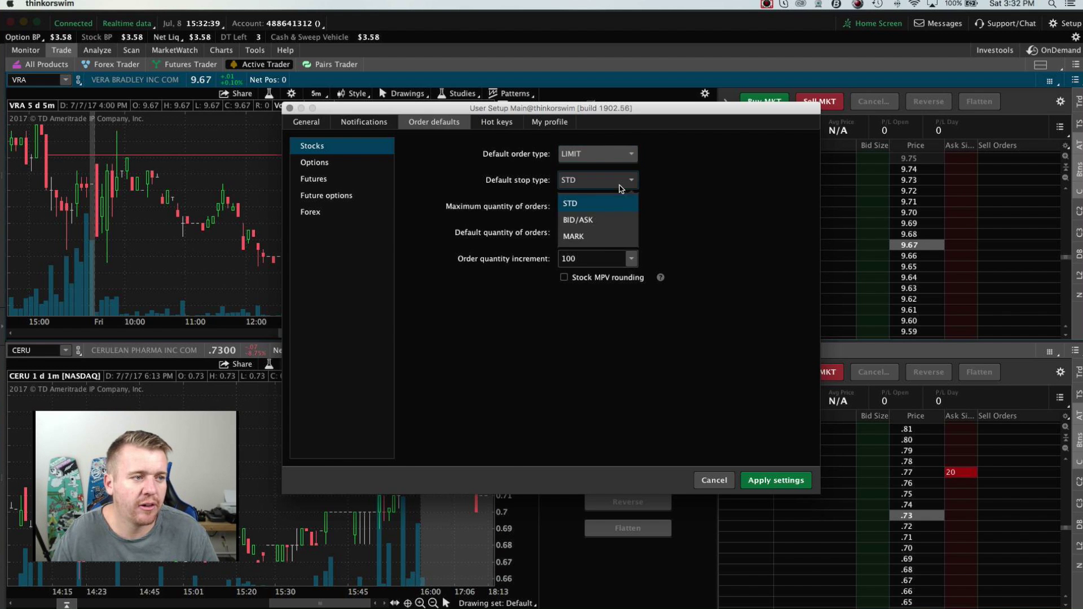
left_click(497, 122)
scroll(404, 242, "down", 10)
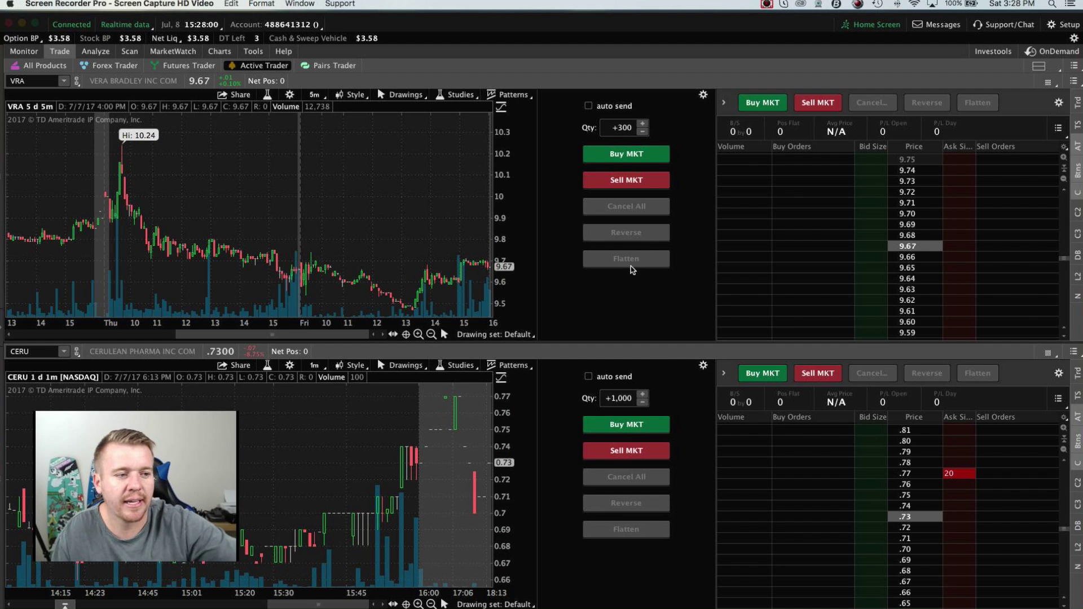
- Enable auto send on both panels, then market-buy 300 VRA and market-sell 1,000 CERU
left_click(642, 158)
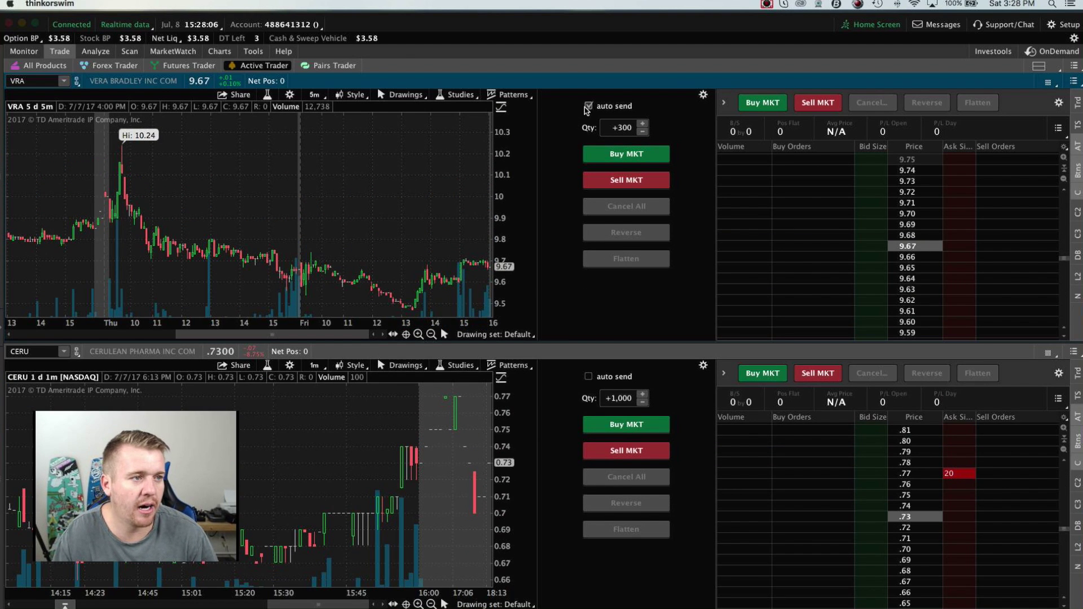
left_click(588, 105)
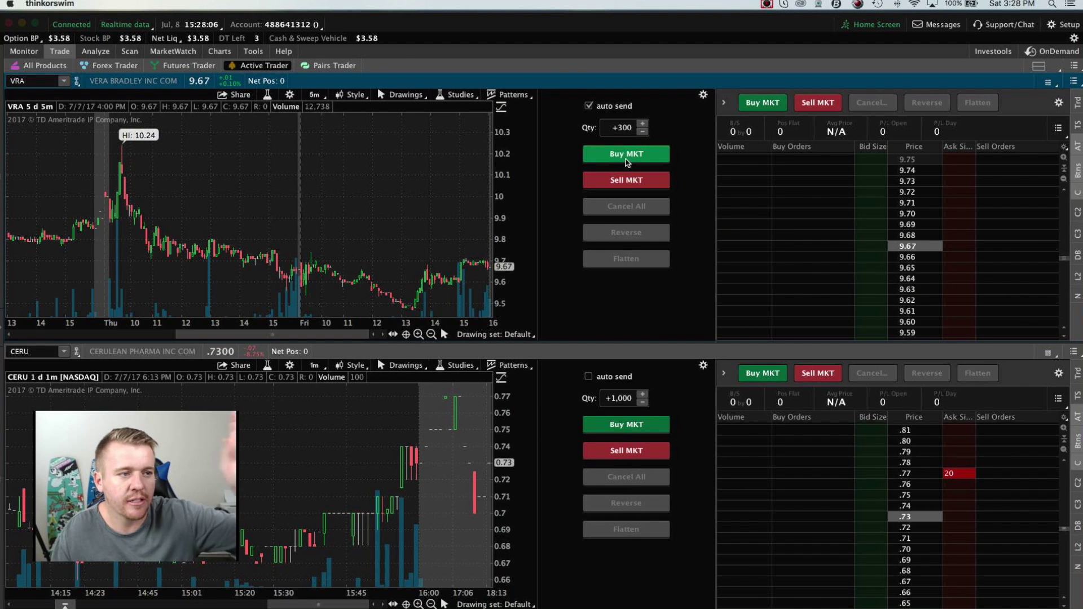
left_click(629, 156)
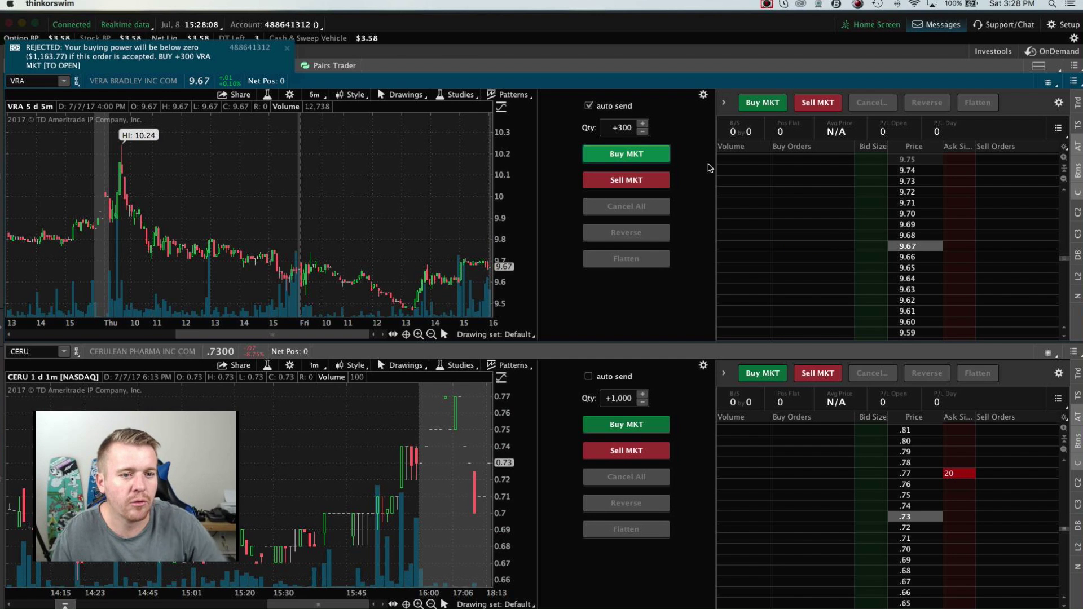
left_click(588, 376)
left_click(645, 450)
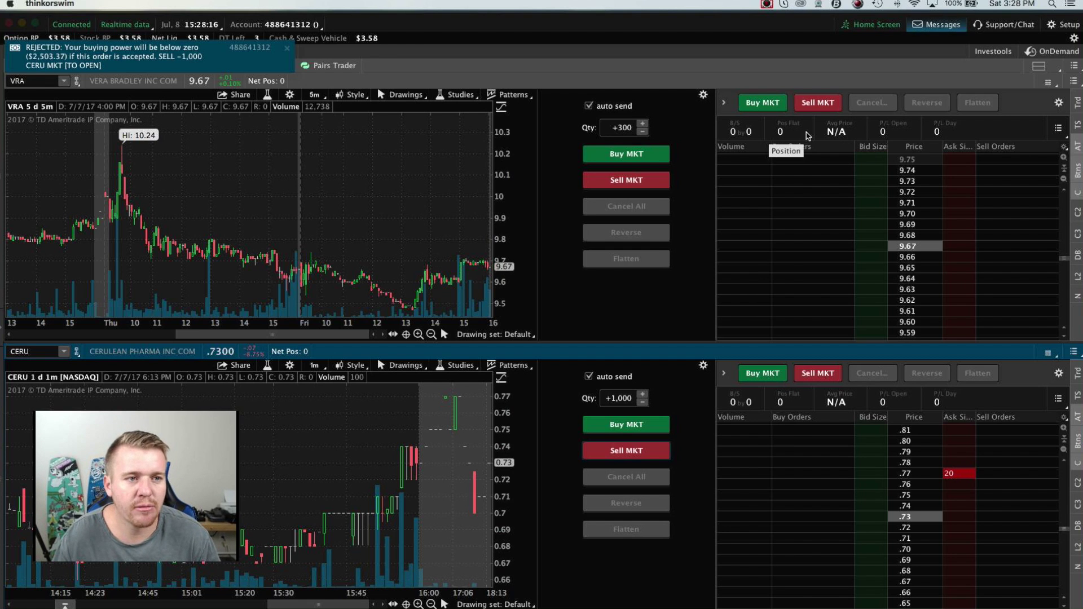
- Place 300-share VRA limits: buys at 9.67, 9.61, 9.66, 9.67 and a sell at 9.69
left_click(873, 300)
left_click(872, 252)
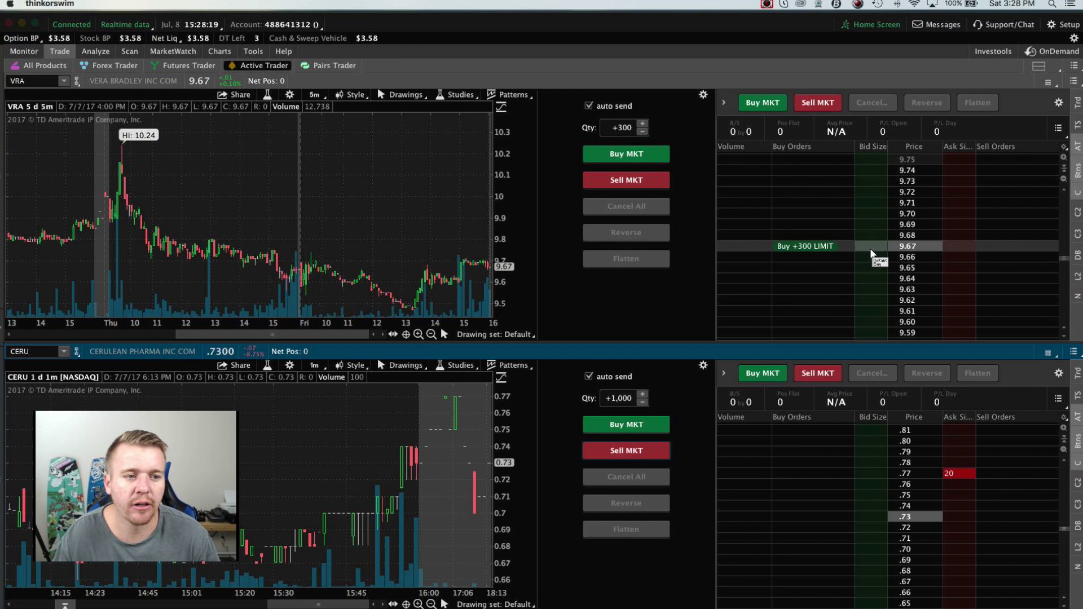
left_click_drag(878, 265, 918, 241)
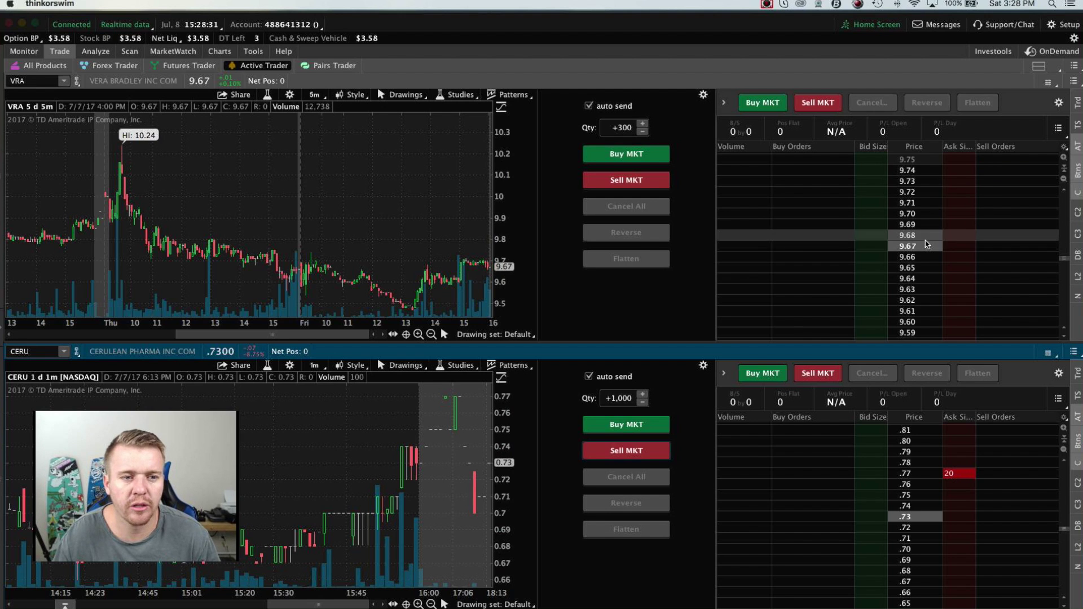
left_click(878, 261)
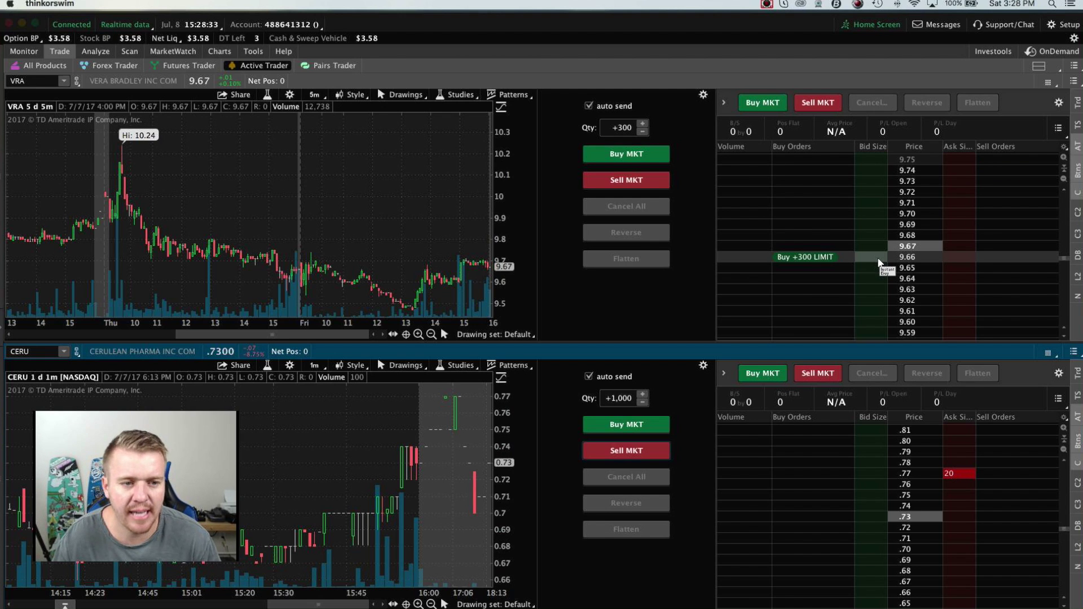
left_click(958, 226)
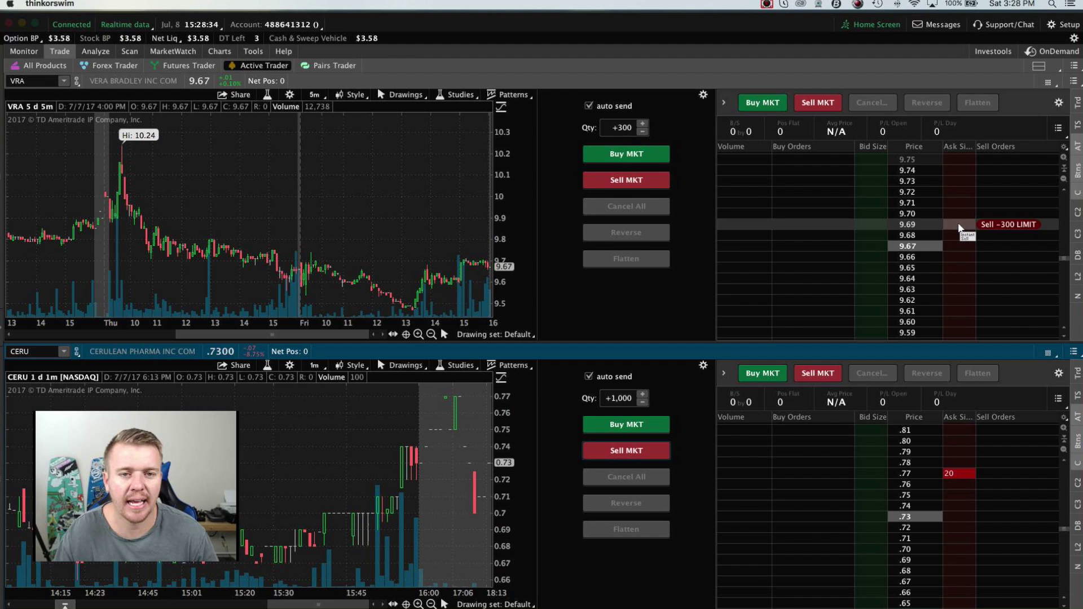
left_click(874, 247)
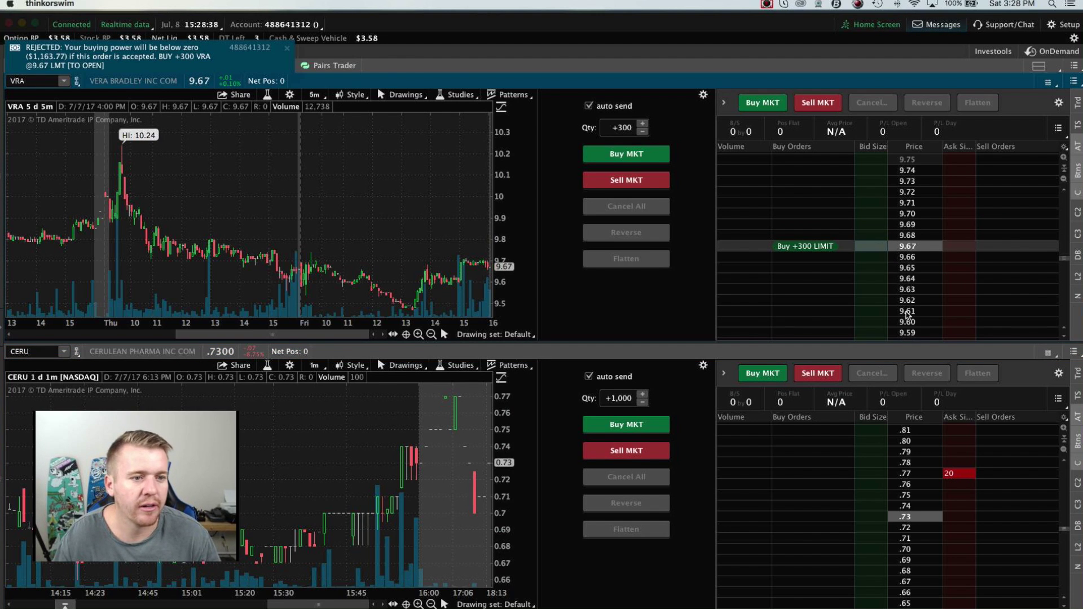
- Submit VRA buy limits at 9.68 and 9.72 and sell limits at 9.63 and 9.74
left_click(878, 250)
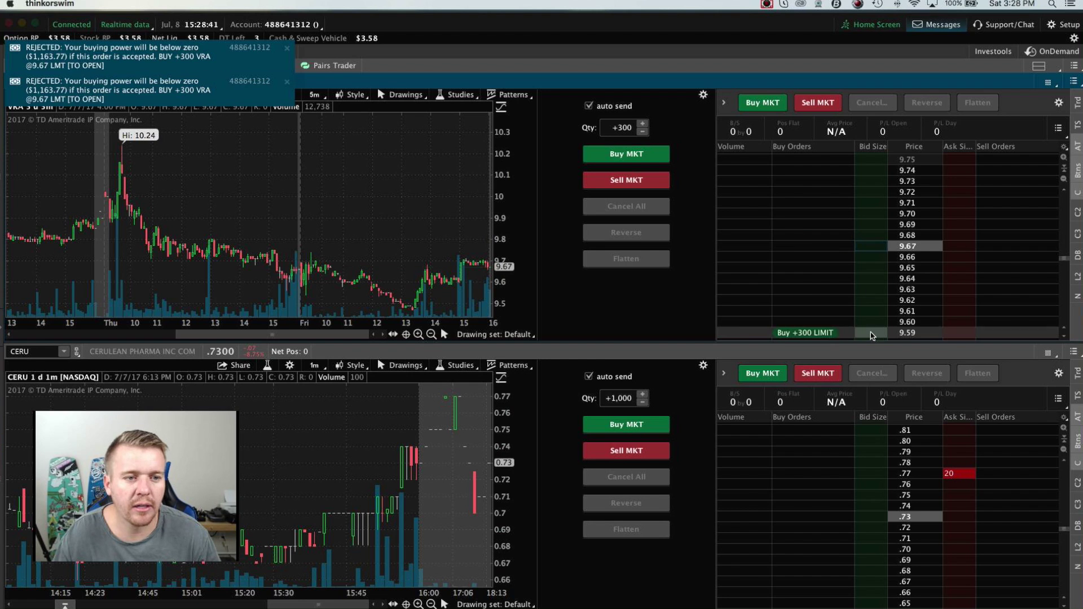
left_click(876, 235)
left_click(874, 192)
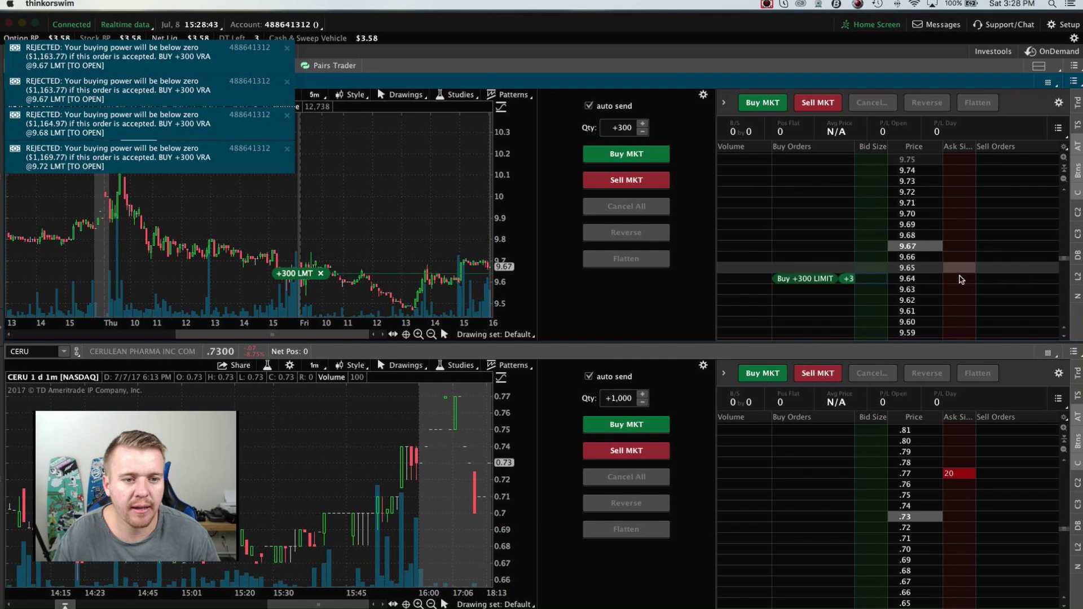
left_click(959, 289)
left_click(958, 170)
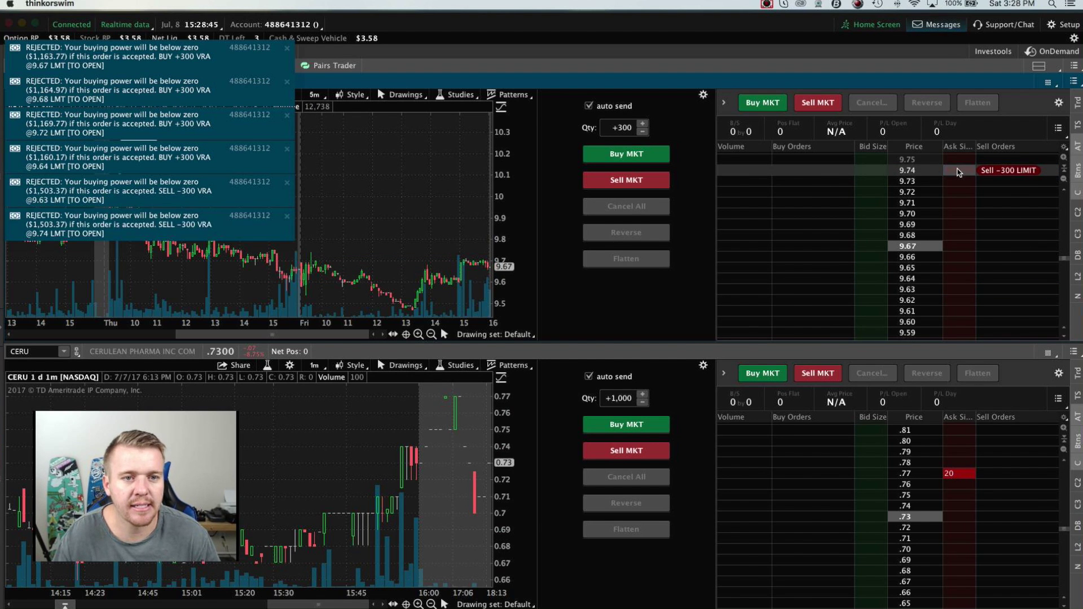
- Place a 300-share VRA buy limit at 9.75 and sell limits at 9.57 and 9.55
left_click(877, 161)
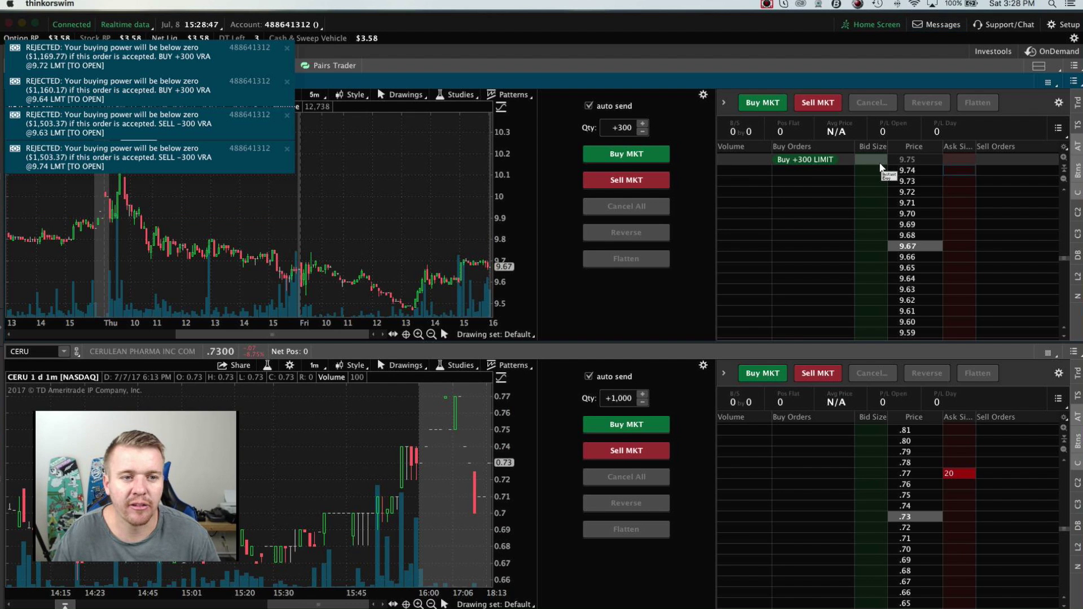
left_click(969, 325)
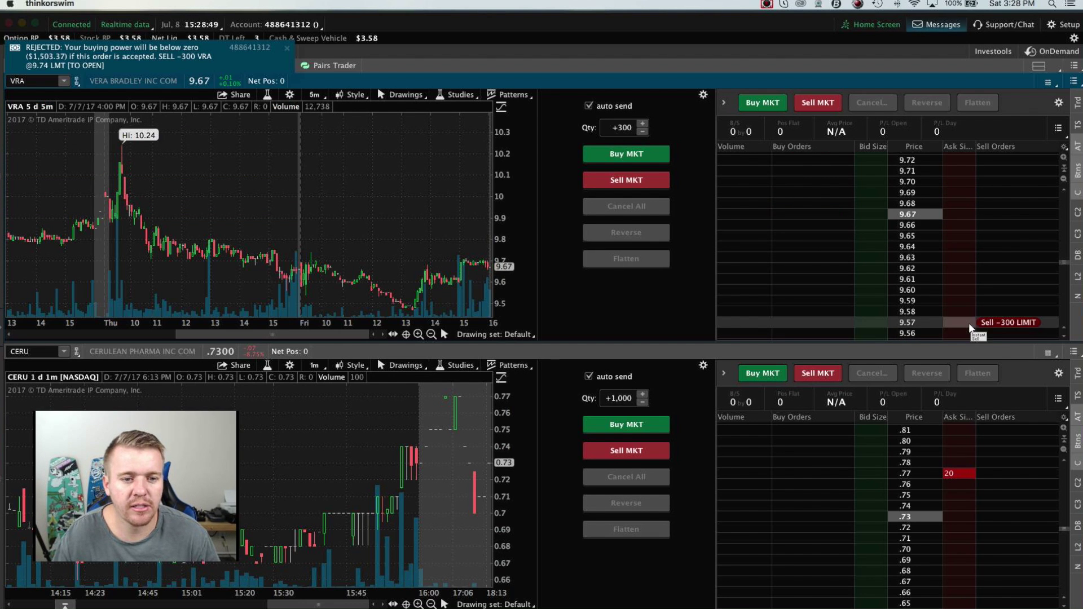
scroll(971, 322, "down", 1)
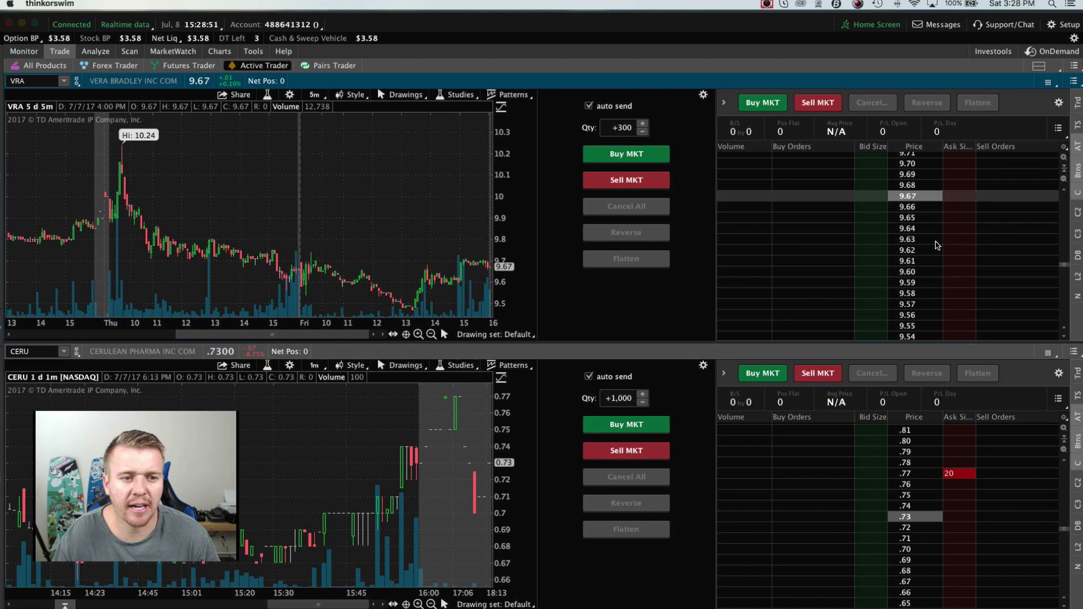
left_click(958, 326)
scroll(959, 276, "down", 3)
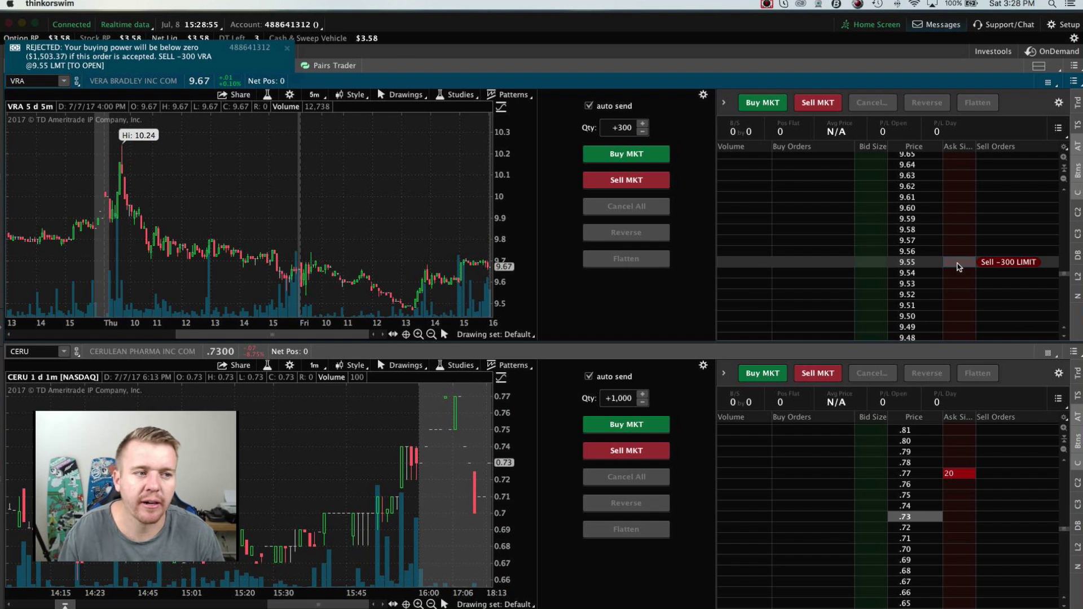
- Place VRA buy limits at 9.57 and 9.62, then drag the latter to 9.58
left_click(886, 241)
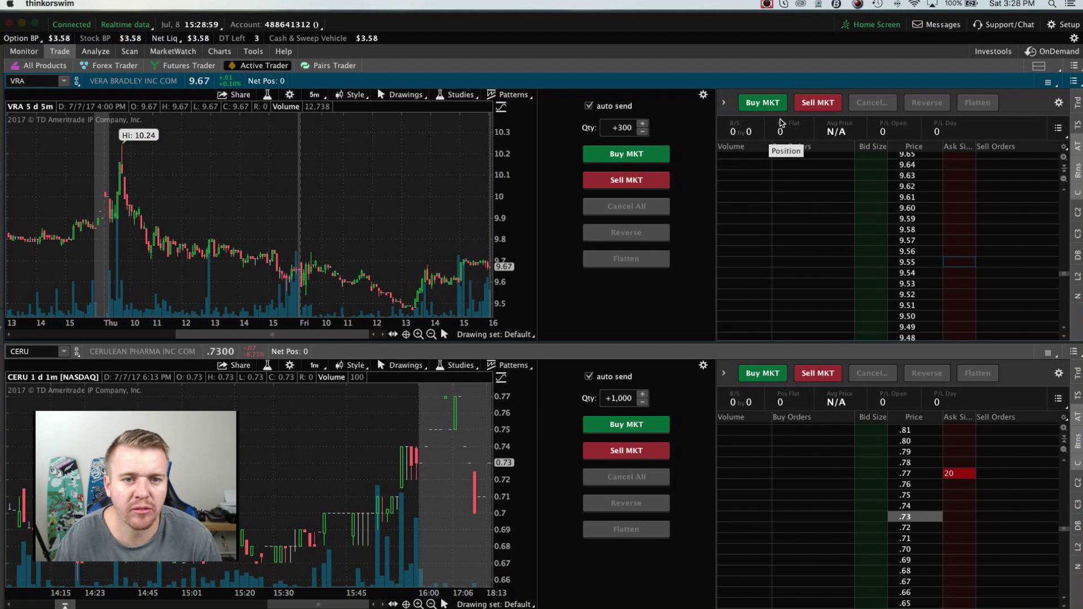
left_click(884, 278)
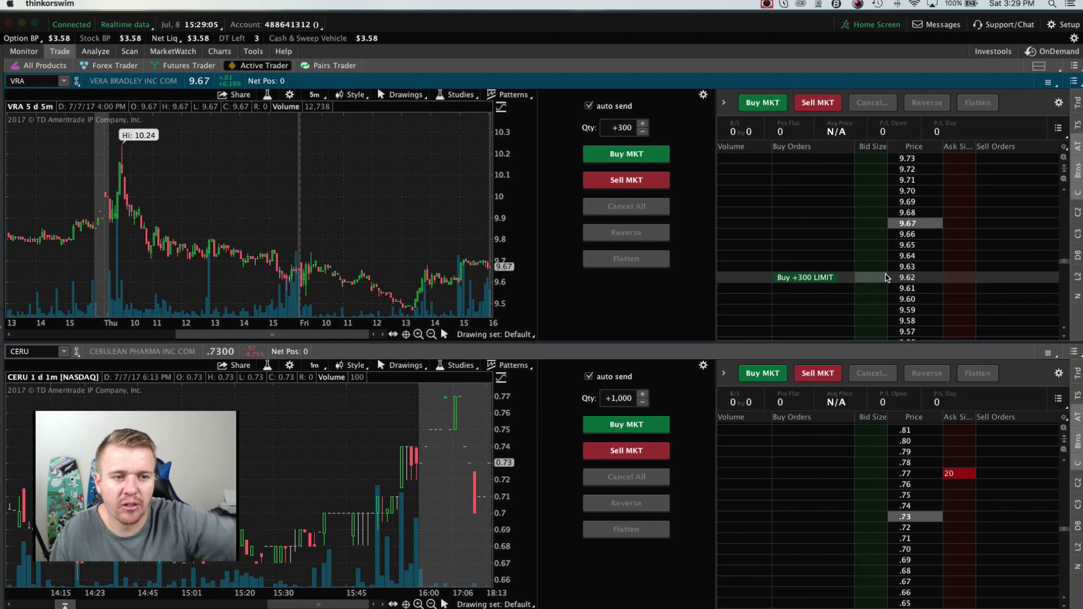
mouse_move(886, 279)
left_mouse_down()
mouse_move(879, 228)
mouse_move(891, 317)
mouse_move(881, 321)
mouse_move(873, 282)
left_mouse_up()
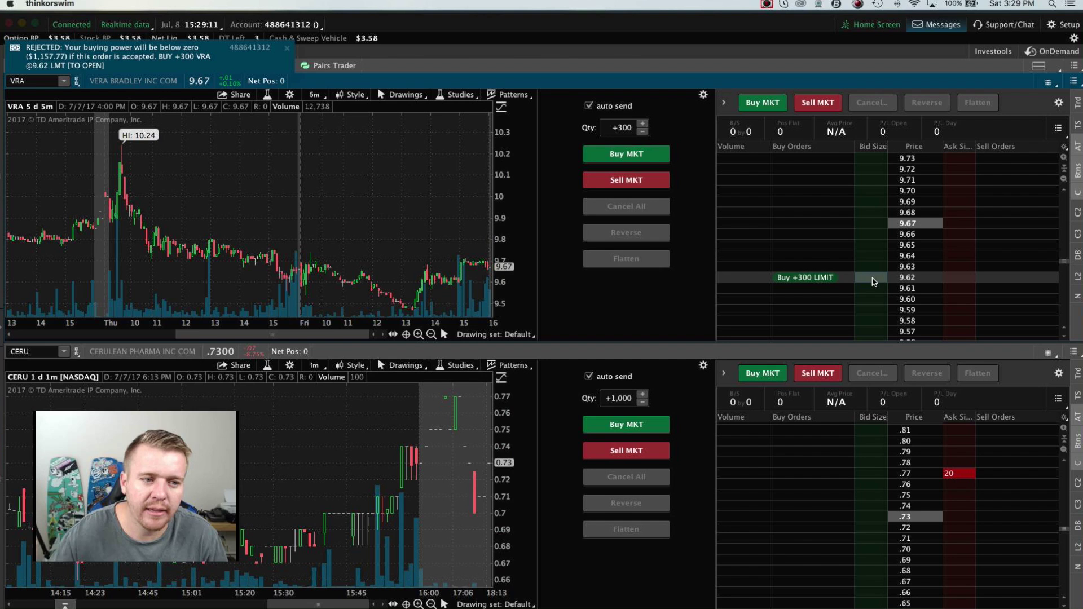
- Reprice the sell limit to 9.72, add a 9.60 buy limit, and move sells to 9.67 and 9.60
left_click_drag(958, 191, 974, 169)
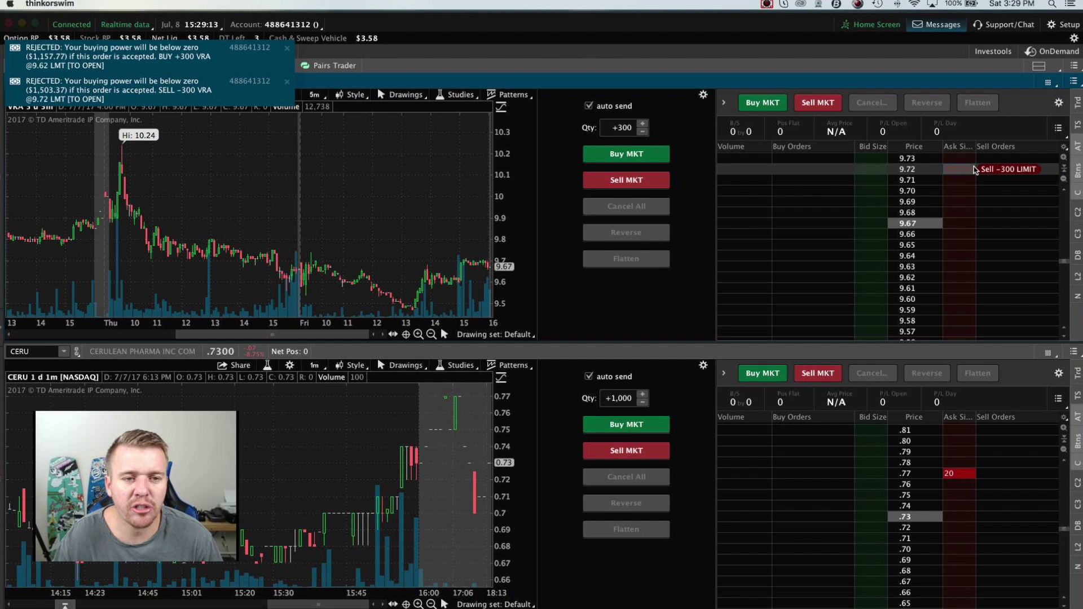
left_click(873, 299)
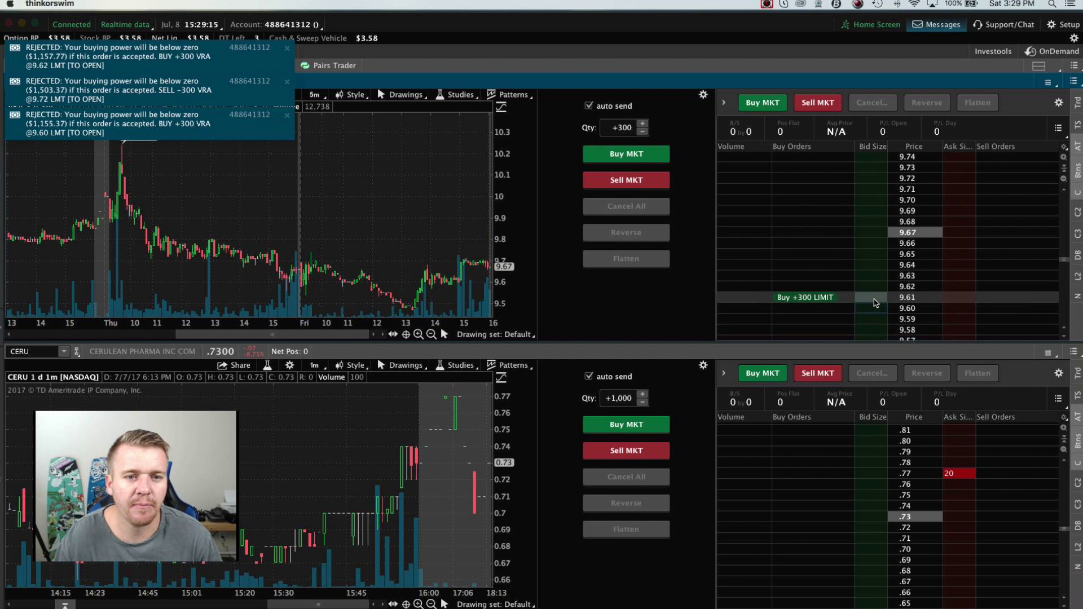
scroll(902, 254, "up", 2)
left_click_drag(959, 269, 967, 290)
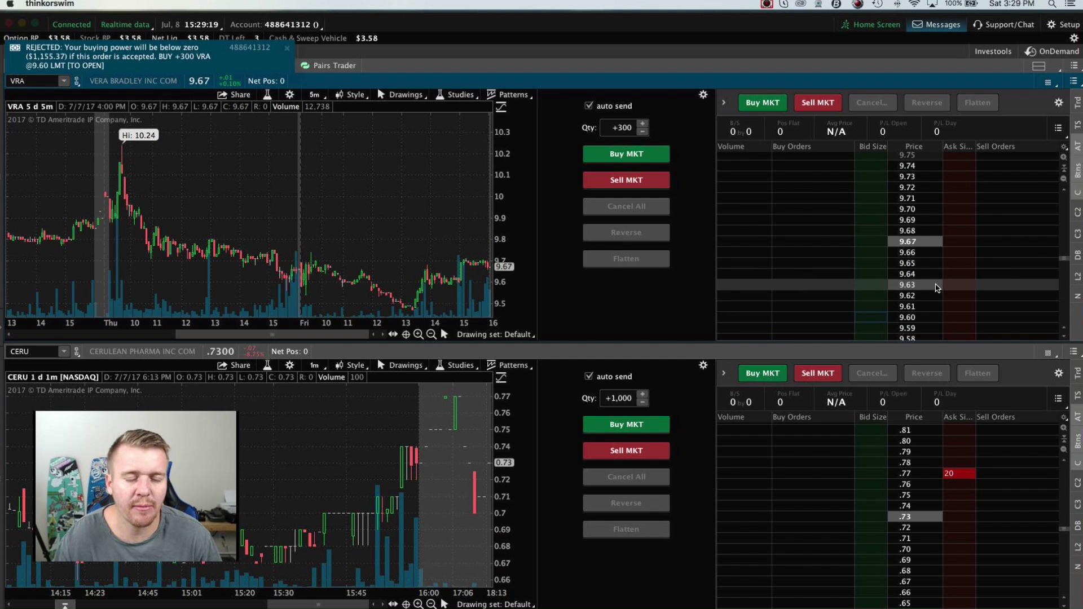
mouse_move(959, 304)
left_mouse_down()
mouse_move(962, 318)
mouse_move(958, 303)
left_mouse_up()
scroll(961, 311, "down", 1)
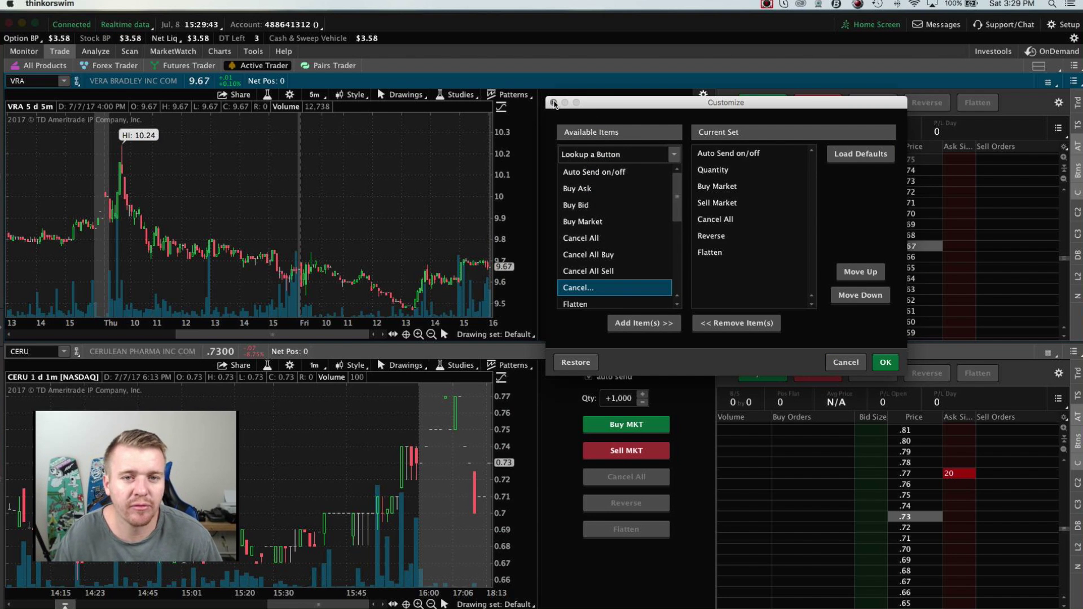
- Close the order-button Customize window to return to the VRA ladder
left_click(554, 103)
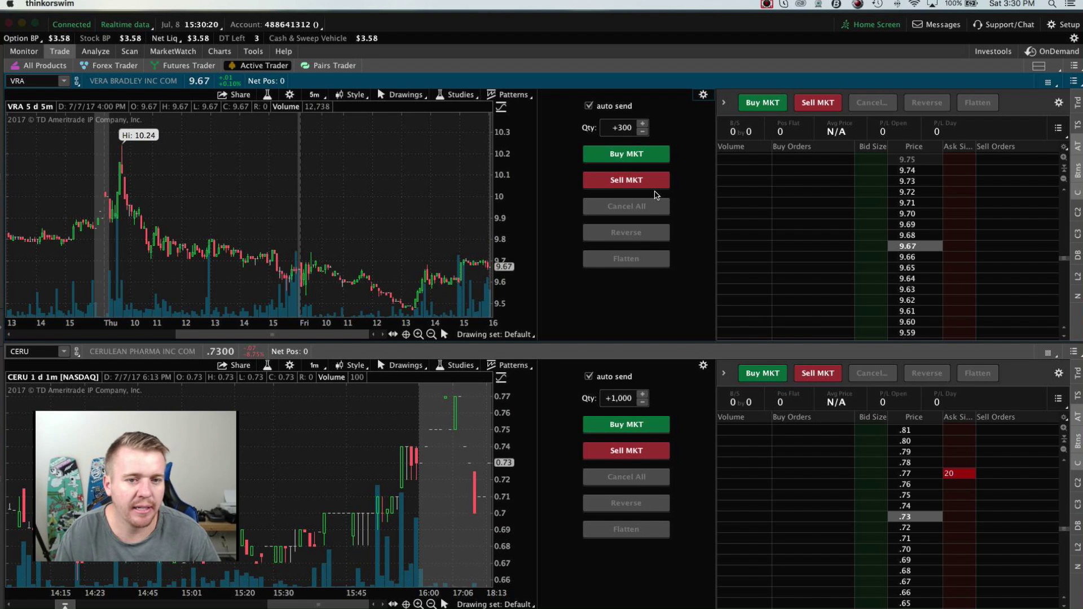
left_click(1077, 278)
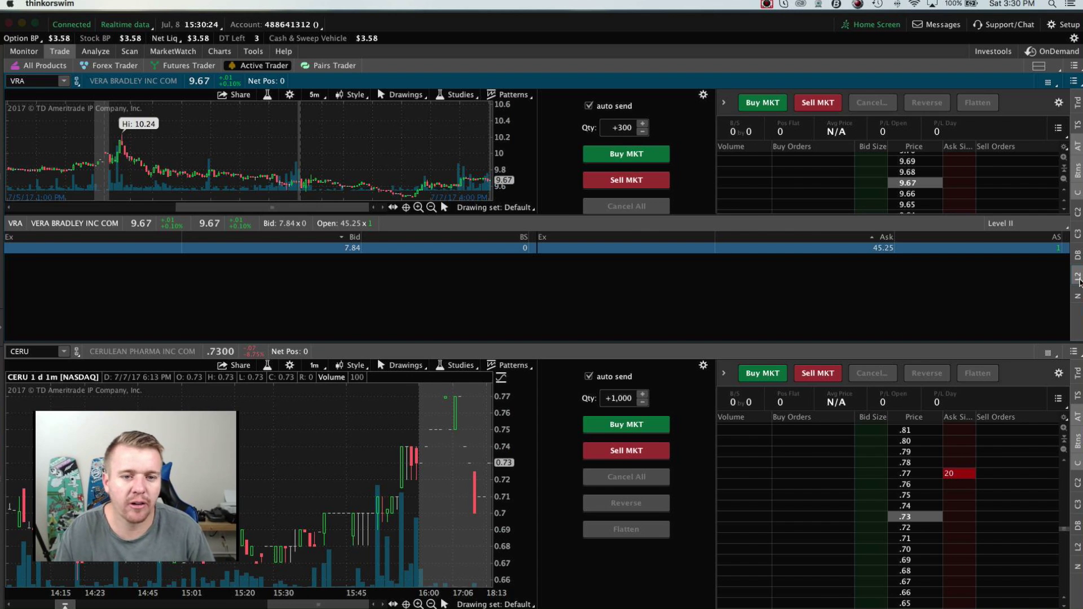
left_click(1077, 278)
left_click(1077, 277)
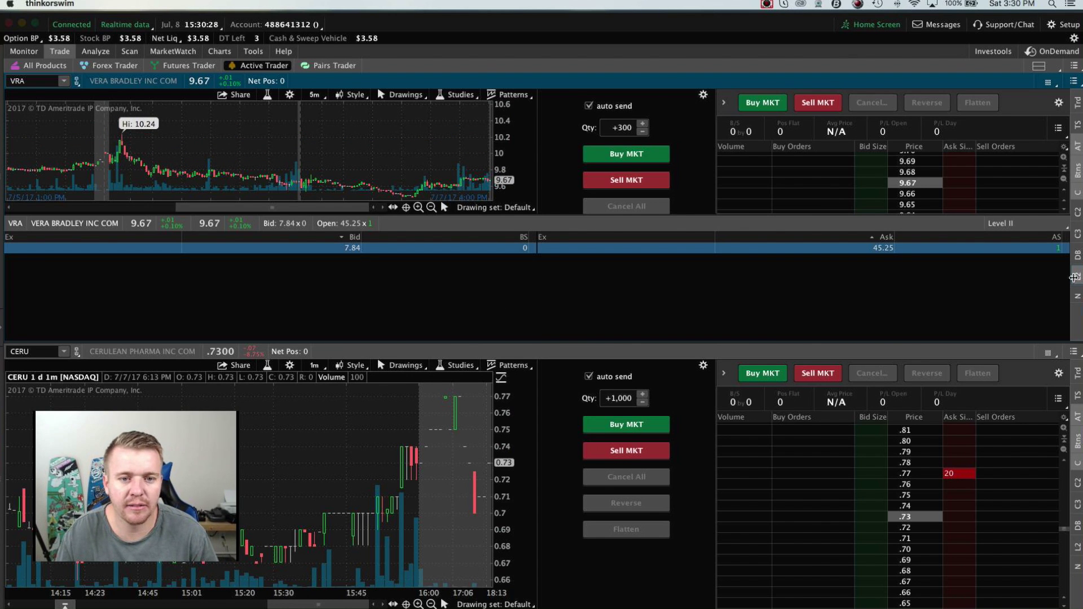
left_click(1075, 277)
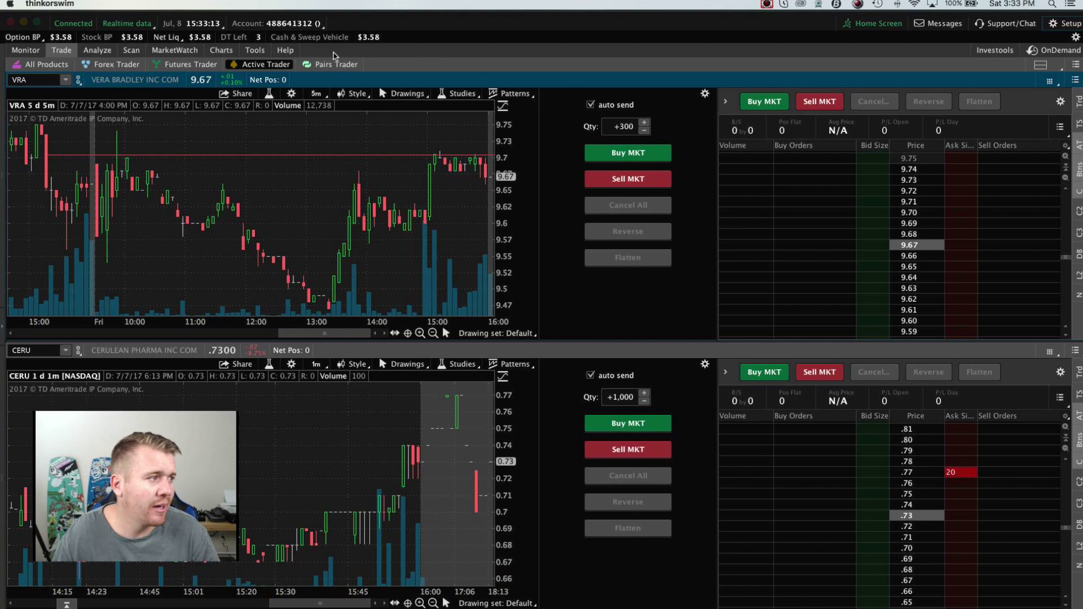
left_click(131, 50)
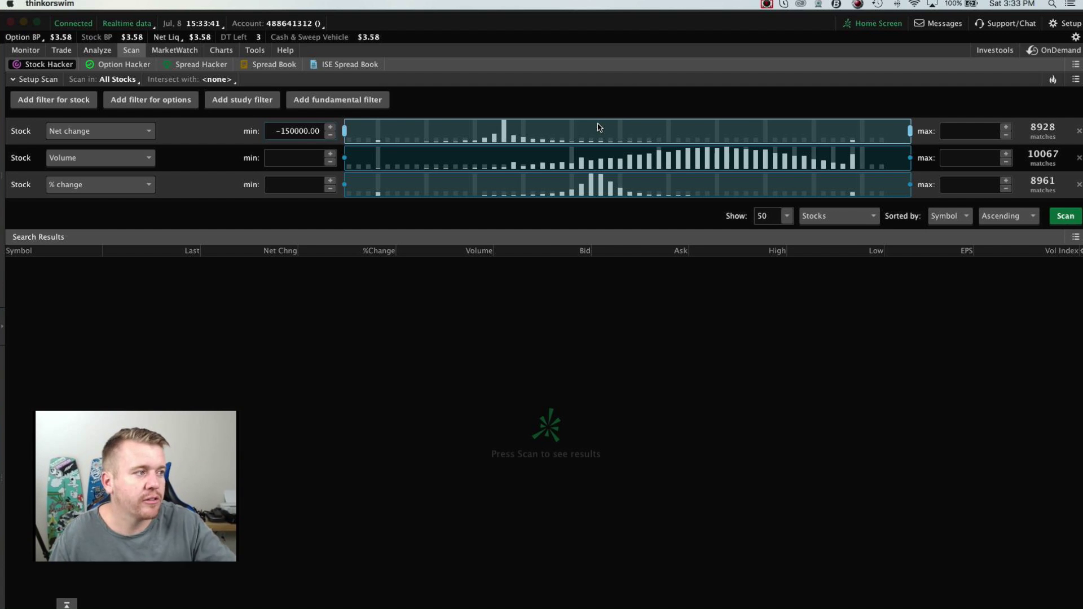
left_click(61, 51)
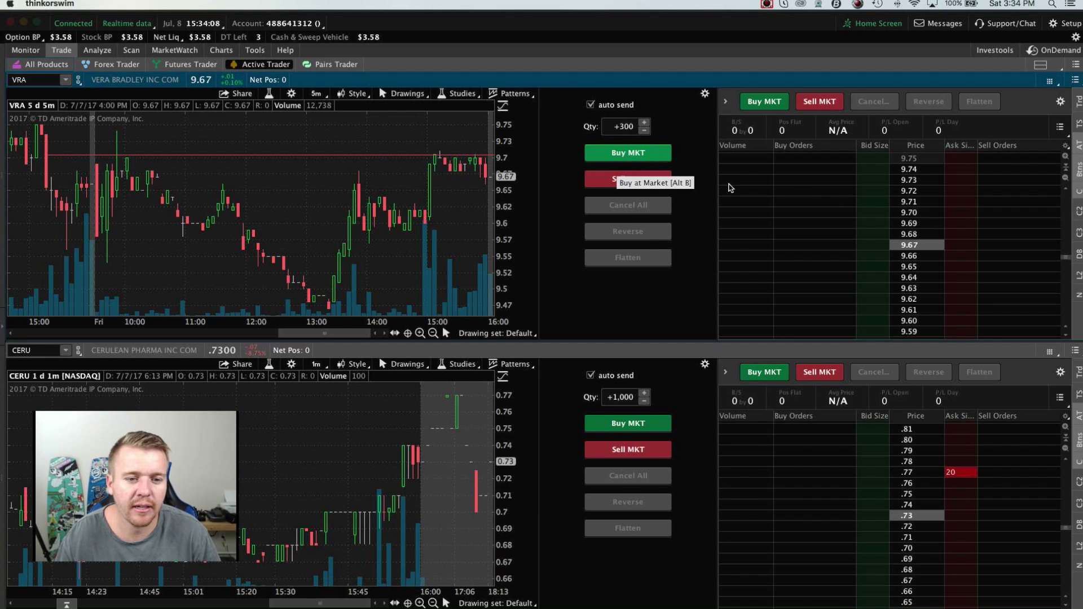
- Place a 300-share VRA sell limit at 9.67 and turn off VRA auto send
left_click(964, 248)
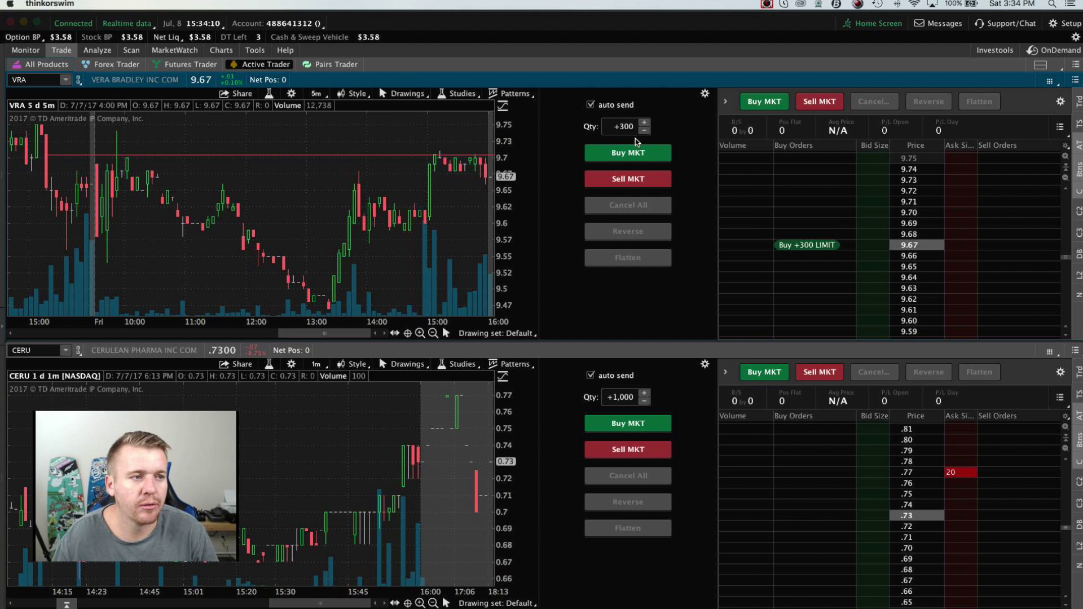
left_click(590, 104)
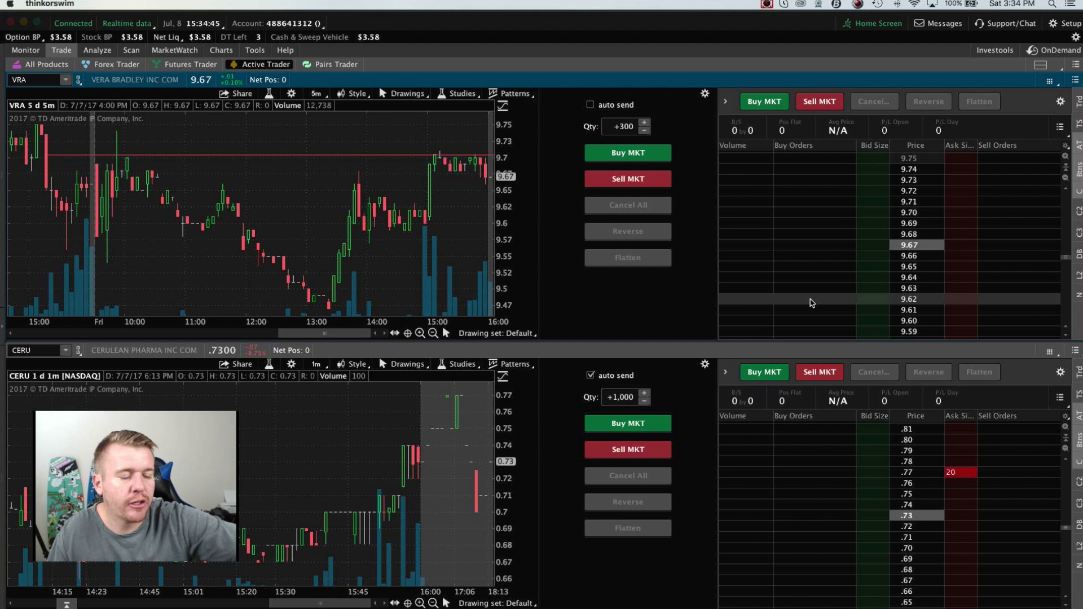